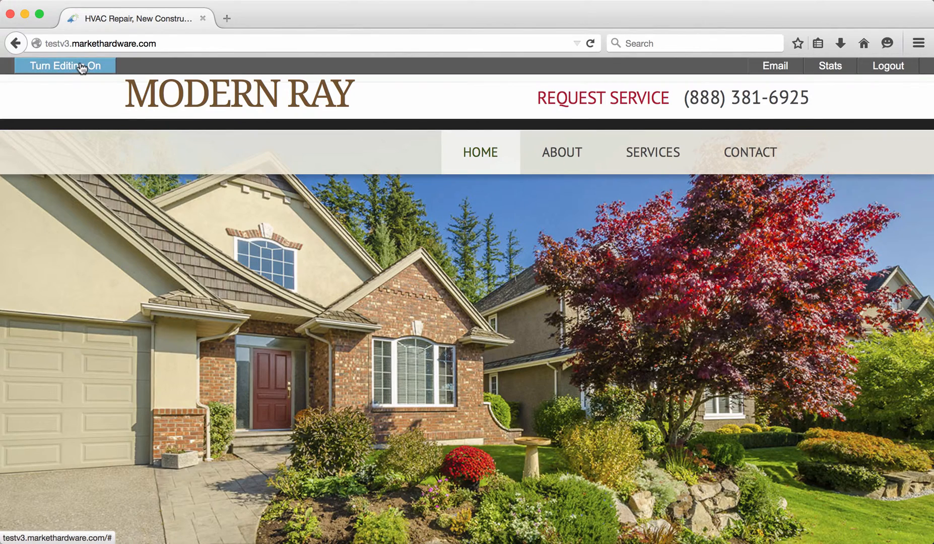
Turn on site editing and open the About page's main content block for editing
click(82, 68)
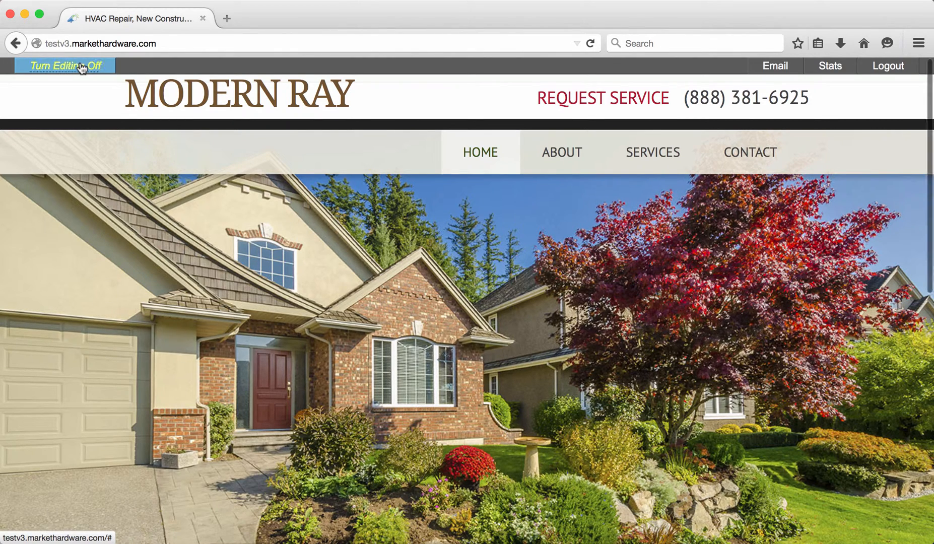
click(570, 159)
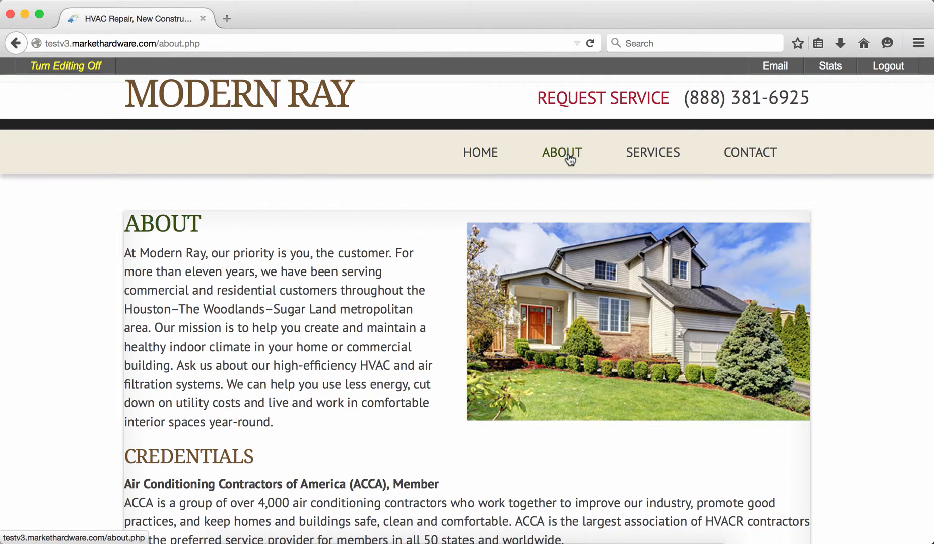
scroll(570, 159, down, 10)
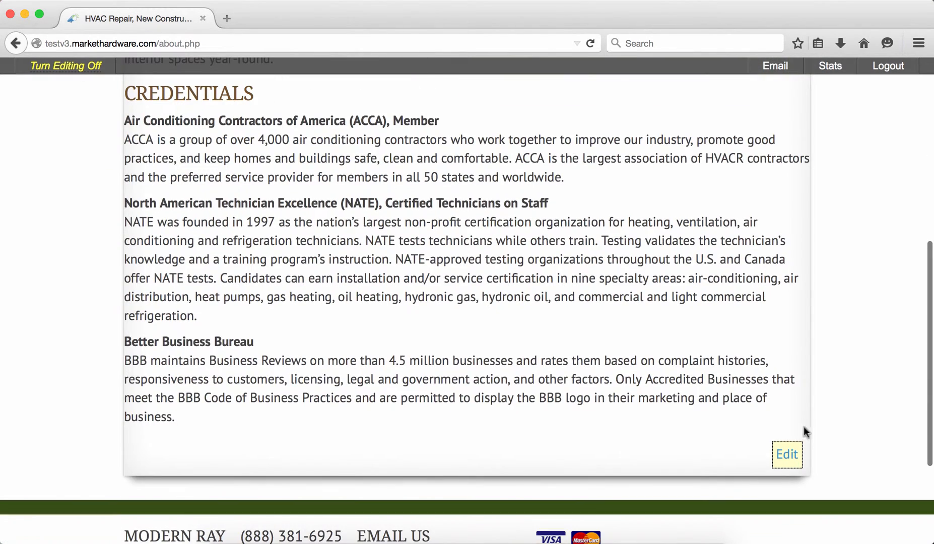
click(791, 464)
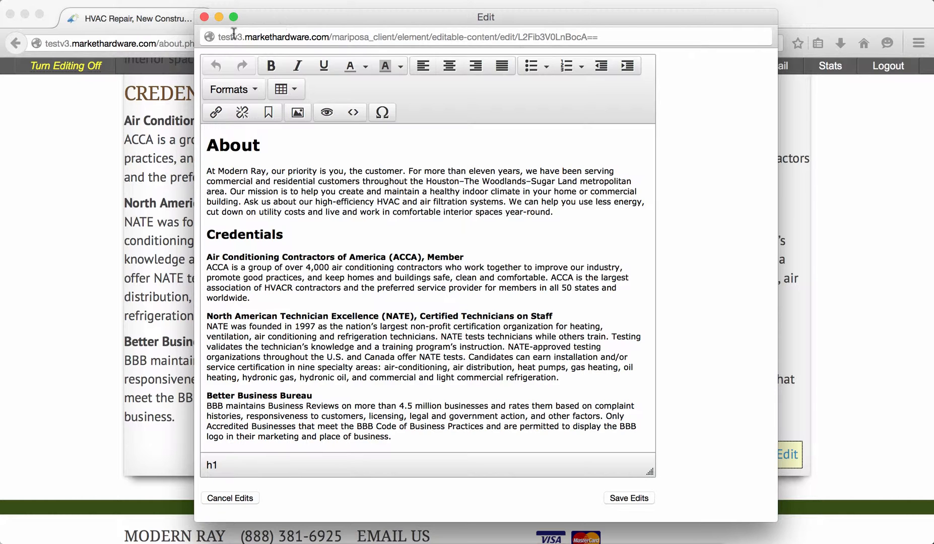
Extend the page heading to "About Us Oops", then undo and redo the added words
click(218, 67)
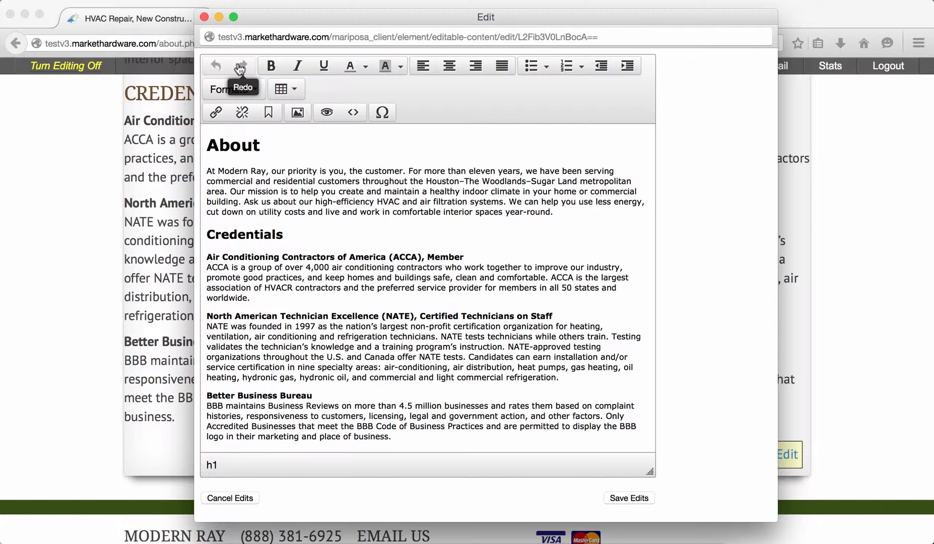
click(240, 68)
click(265, 146)
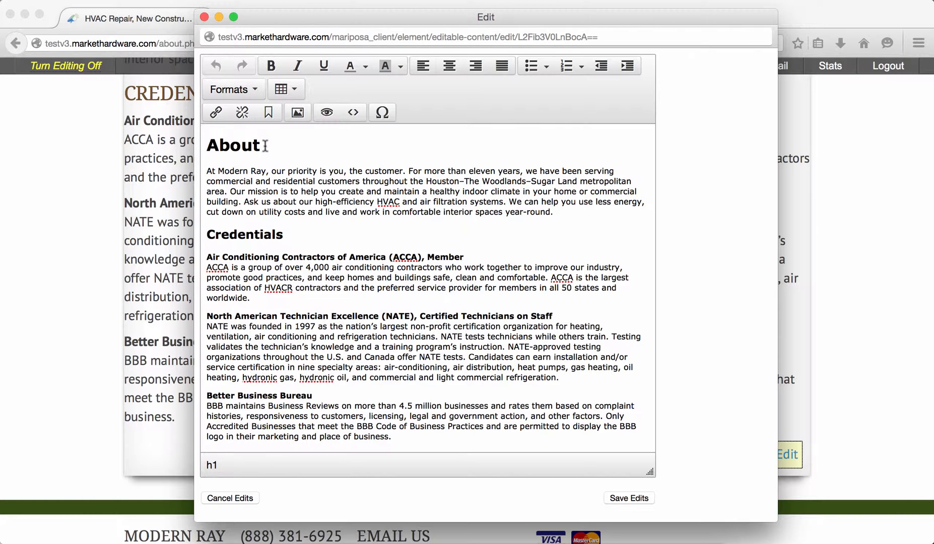
text(Us Oo)
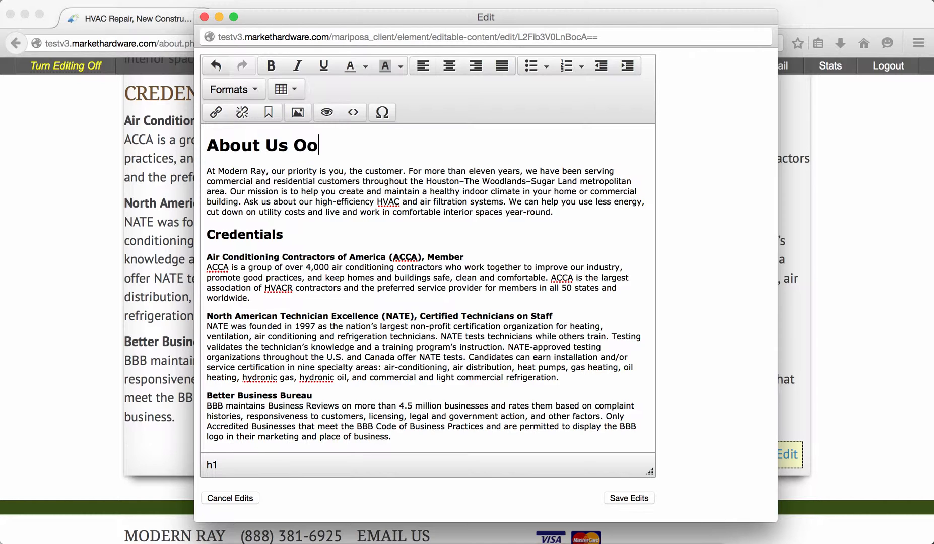
text(ps)
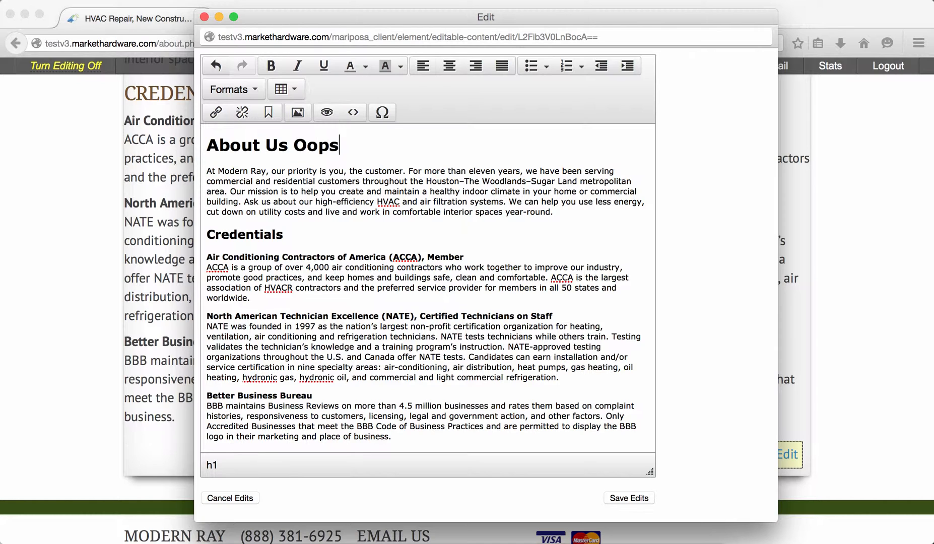
click(217, 72)
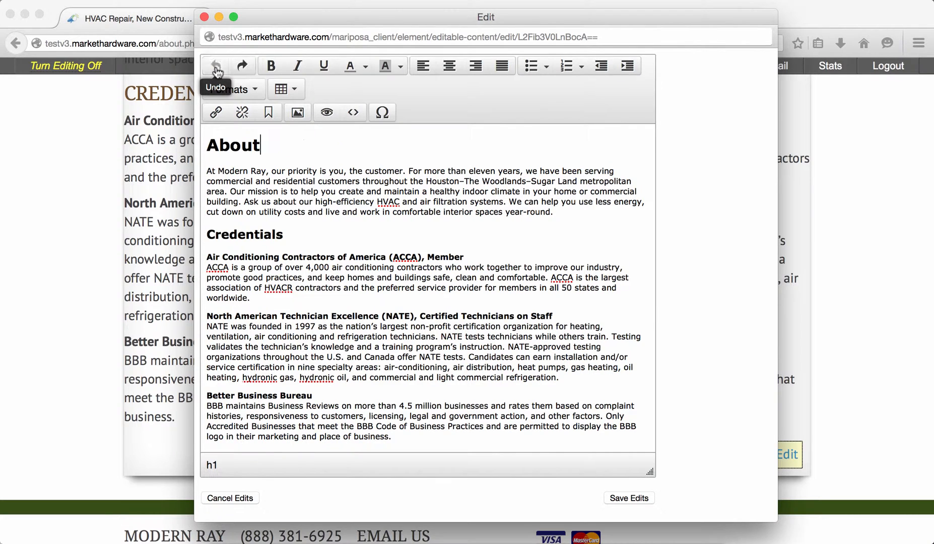
click(251, 70)
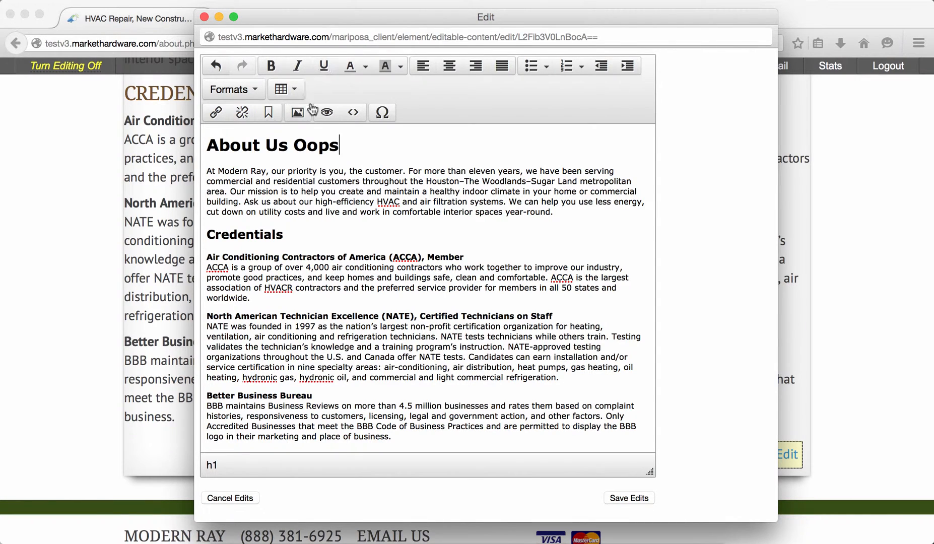
In the opening sentence, make "Modern Ray" bold, "you" italic and "the customer" underlined
drag(217, 171, 266, 171)
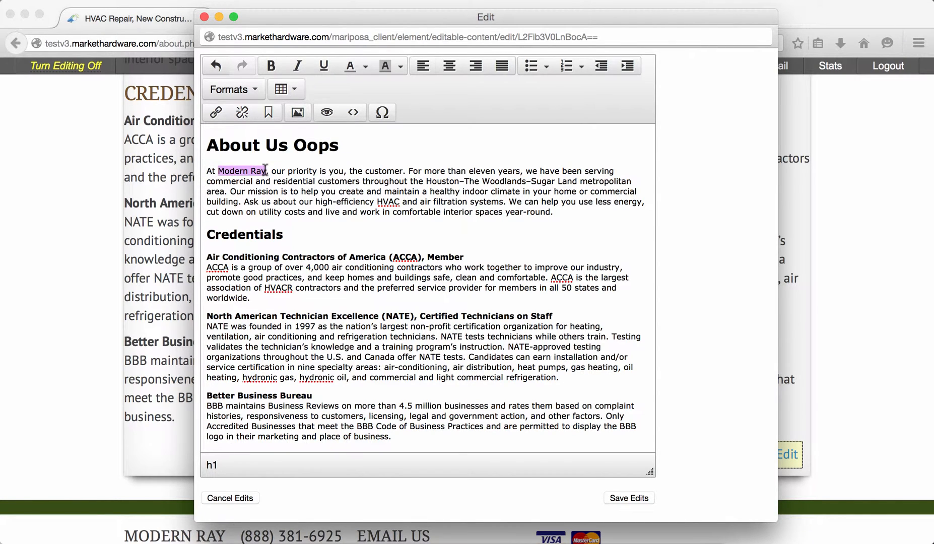
click(271, 65)
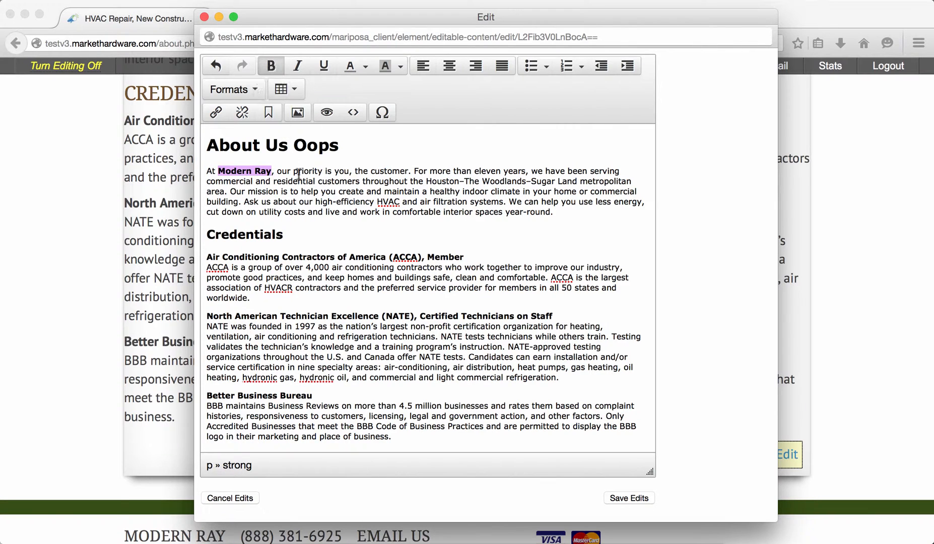
double_click(341, 171)
click(297, 65)
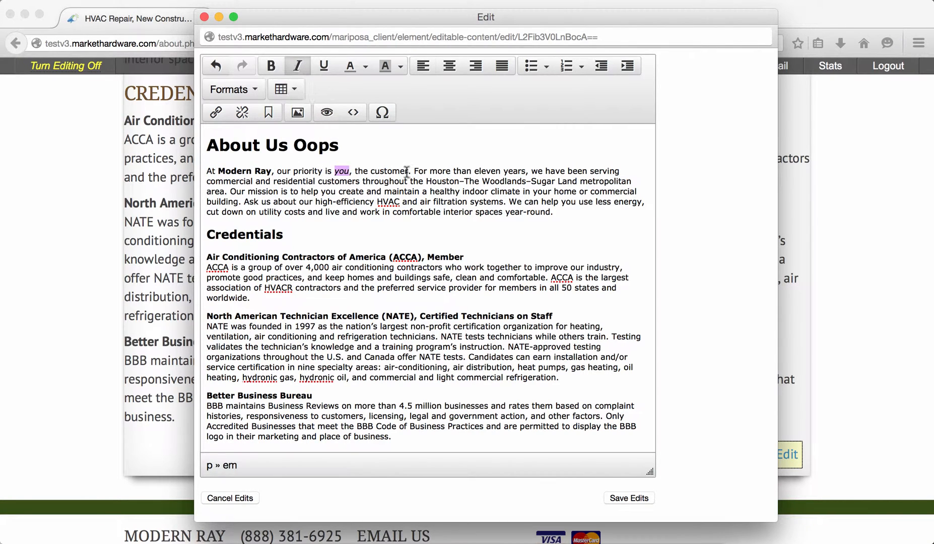
drag(355, 172, 408, 171)
click(324, 66)
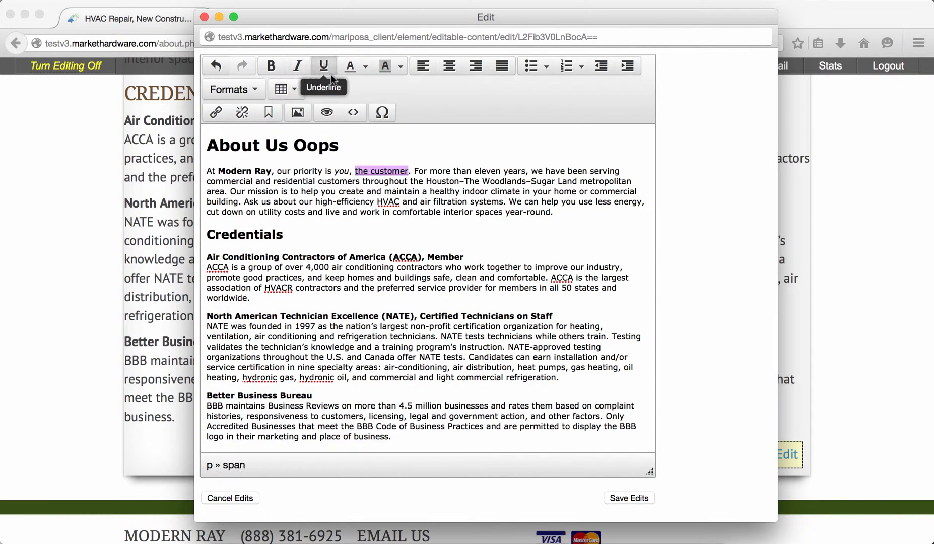
click(378, 239)
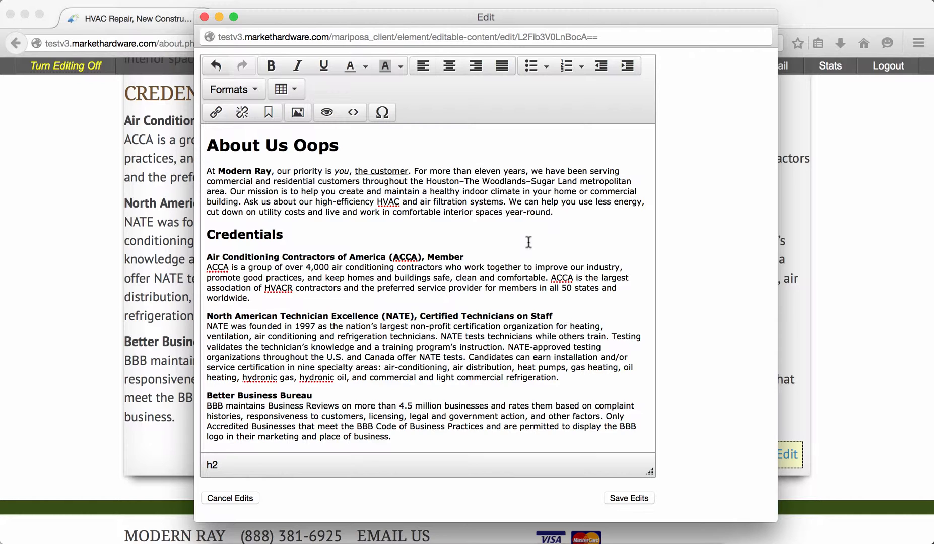
Change the text color of the "Air Conditioning Contractors of America (ACCA), Member" line to gold
drag(482, 255, 206, 258)
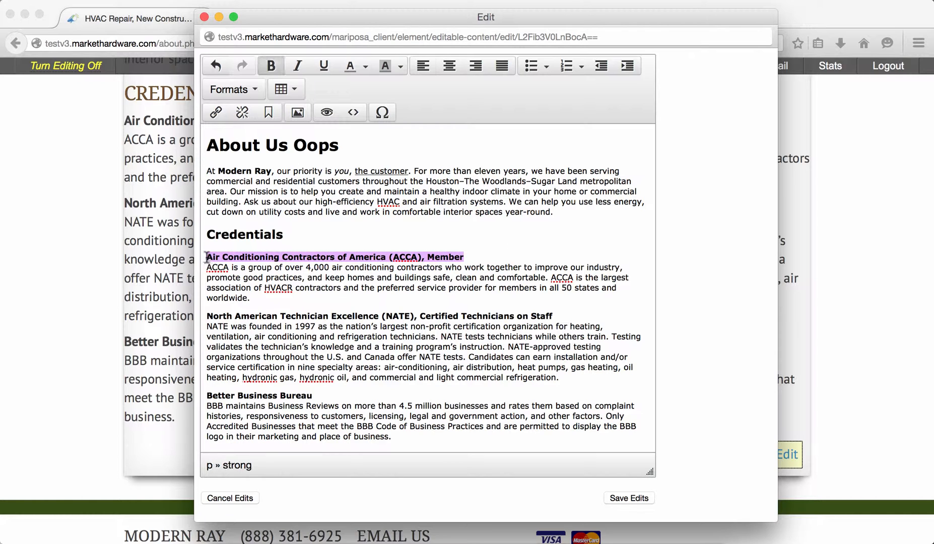
click(366, 67)
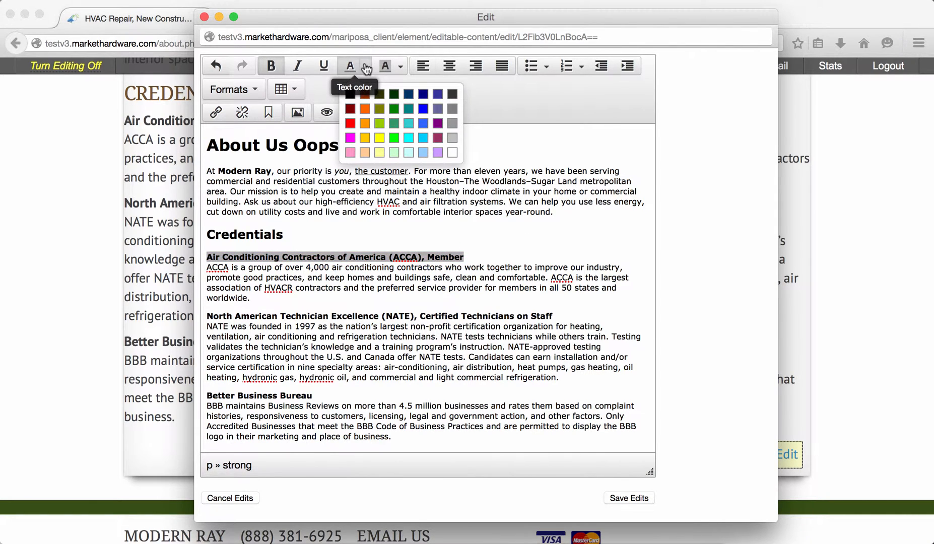
click(366, 140)
click(387, 301)
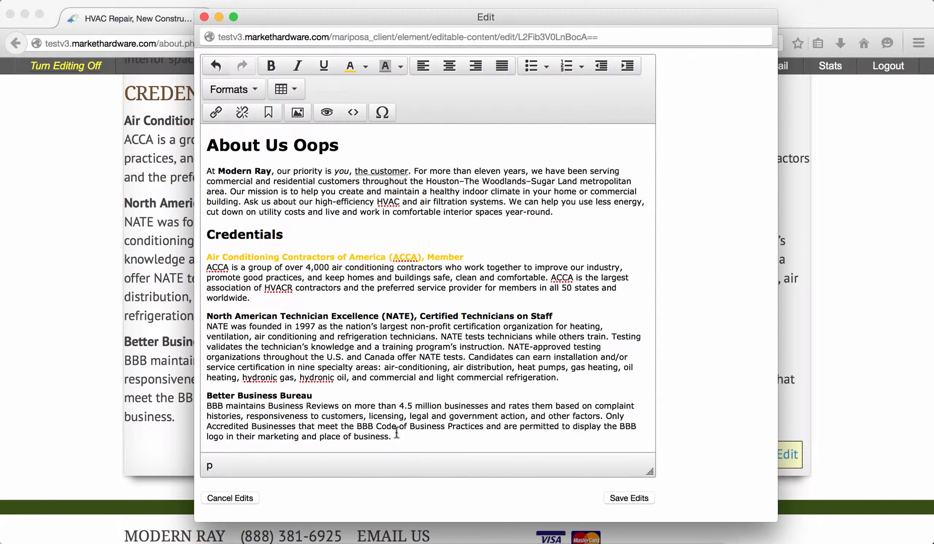
Add a line reading "Highlights:" below the Credentials heading and give it a yellow background
click(296, 228)
key(Return)
text(Highli)
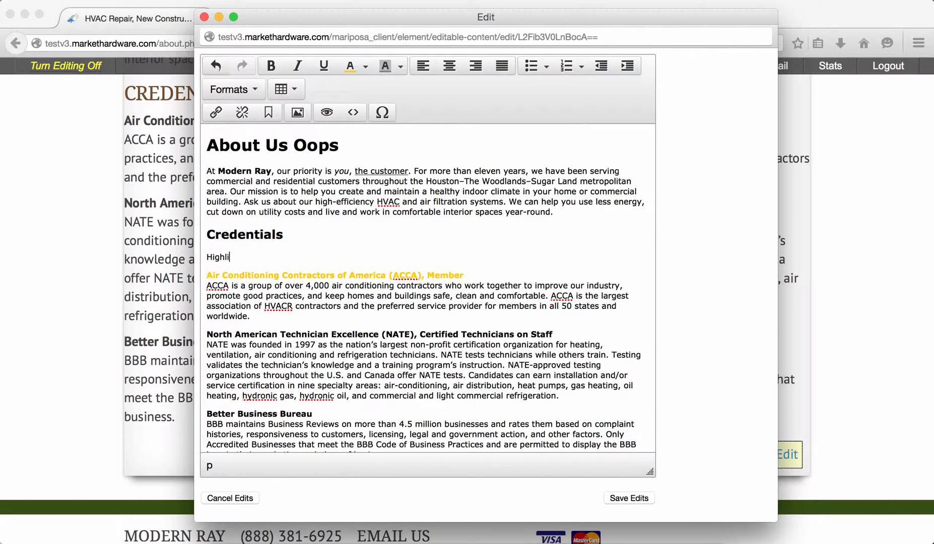
text(ghts:)
drag(251, 257, 201, 259)
click(401, 73)
click(414, 151)
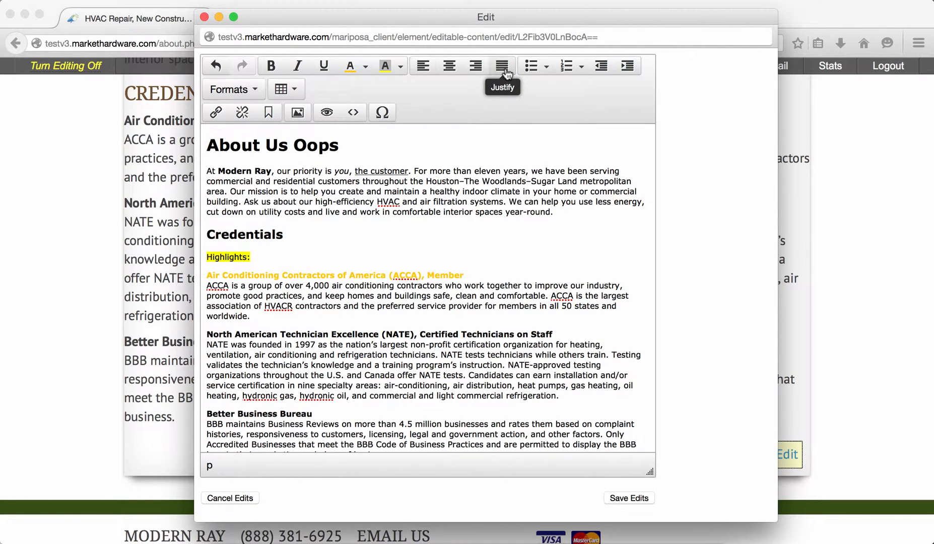
Center the North American Technician Excellence (NATE) title and its paragraph
scroll(579, 386, down, 1)
drag(568, 383, 187, 322)
click(450, 69)
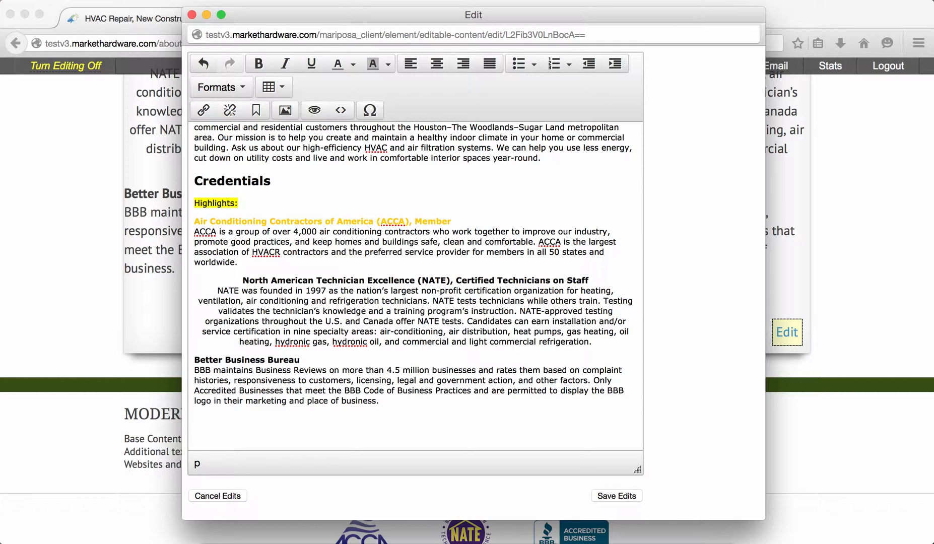
Add three separate lines below the Better Business Bureau paragraph: "Bullet 1", "Bullet 2" and "Bullet 3"
text(Bullet 1)
key(Return)
text(Bullet 2)
key(Return)
text(Bullet 3)
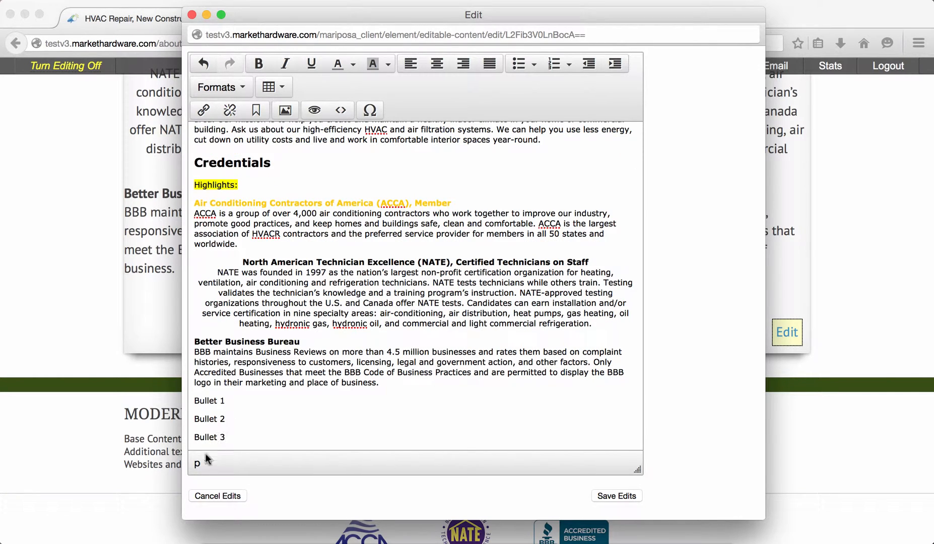
Format the three Bullet lines as a bulleted list with square markers
drag(231, 438, 174, 399)
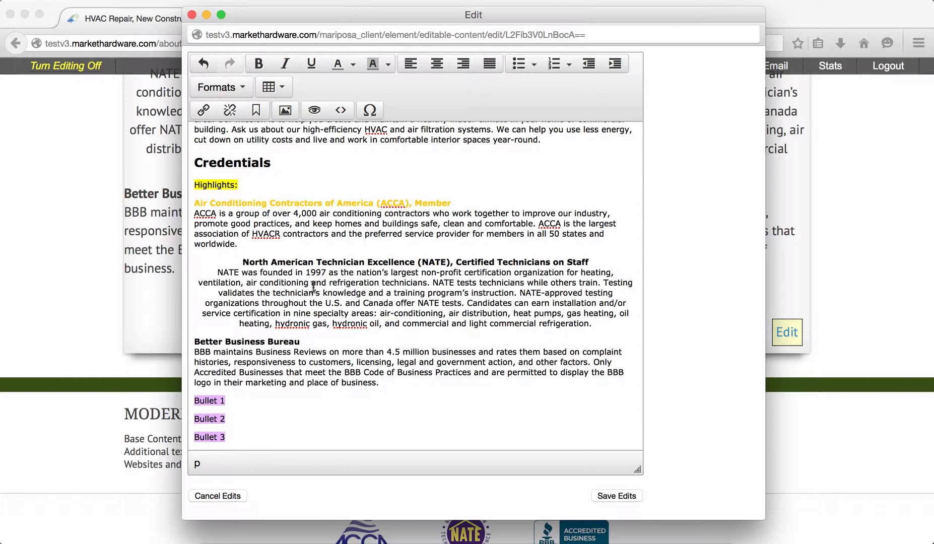
click(533, 64)
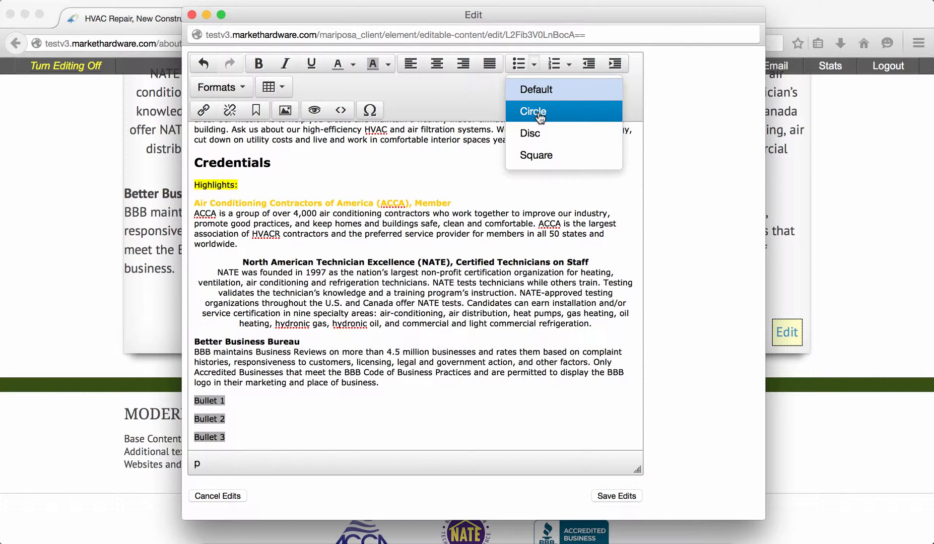
click(537, 155)
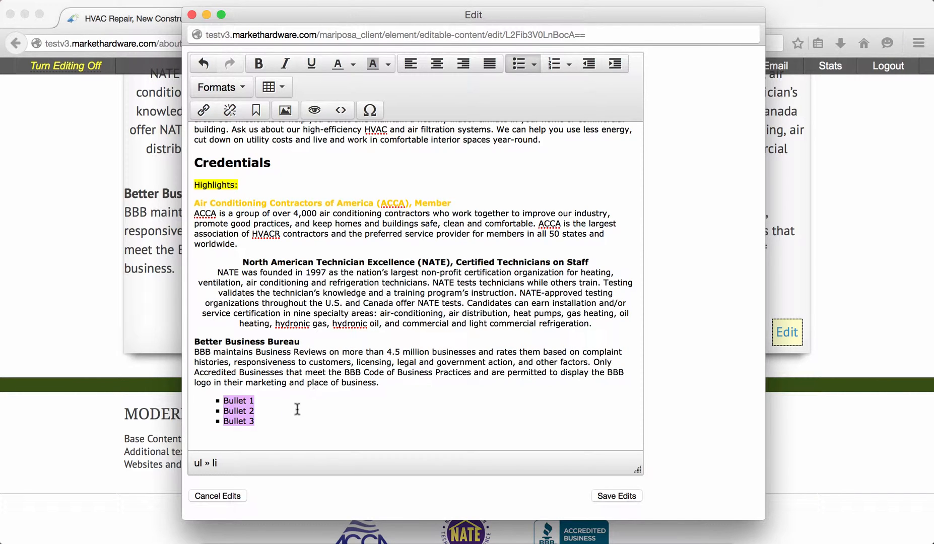
End the bulleted list after "Bullet 3" and add a plain line reading "My services:" below it
click(272, 422)
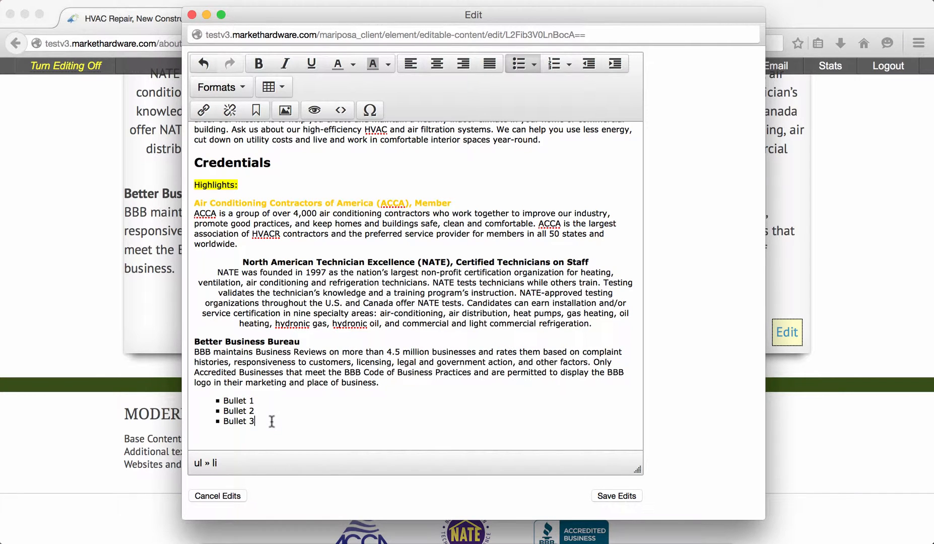
key(Return)
key(Return)
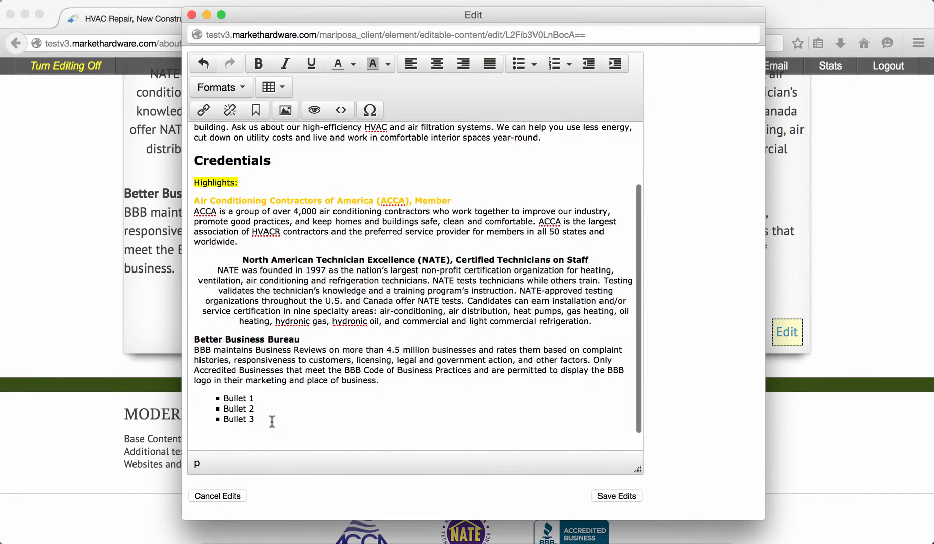
scroll(271, 421, down, 1)
text(My )
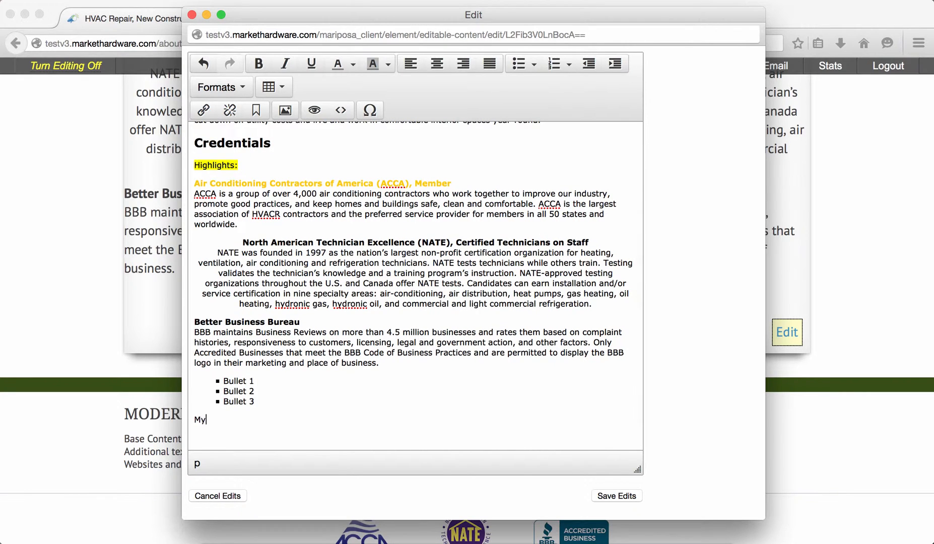
text(services:)
key(Return)
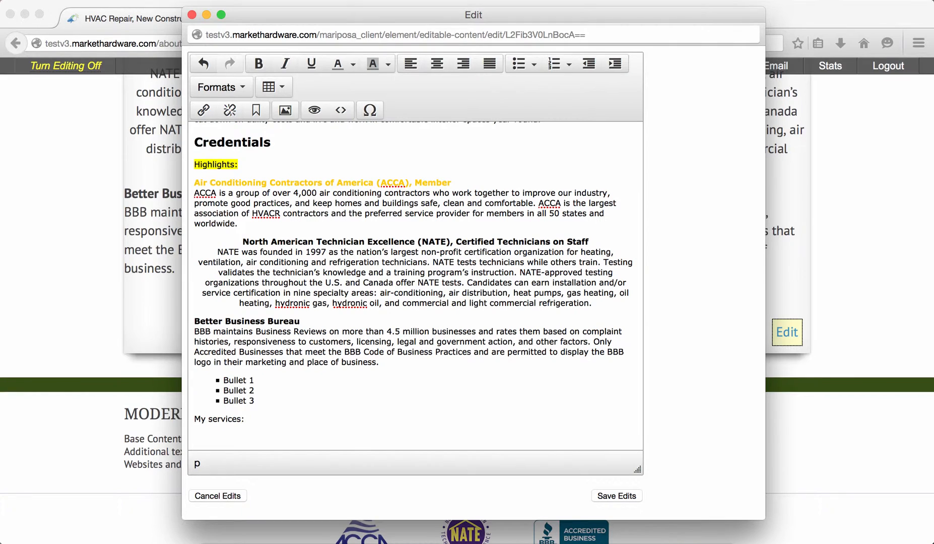
Enter "Heating", "Air Conditioning" and "Repair" on separate lines under "My services:"
text(Heating)
key(Return)
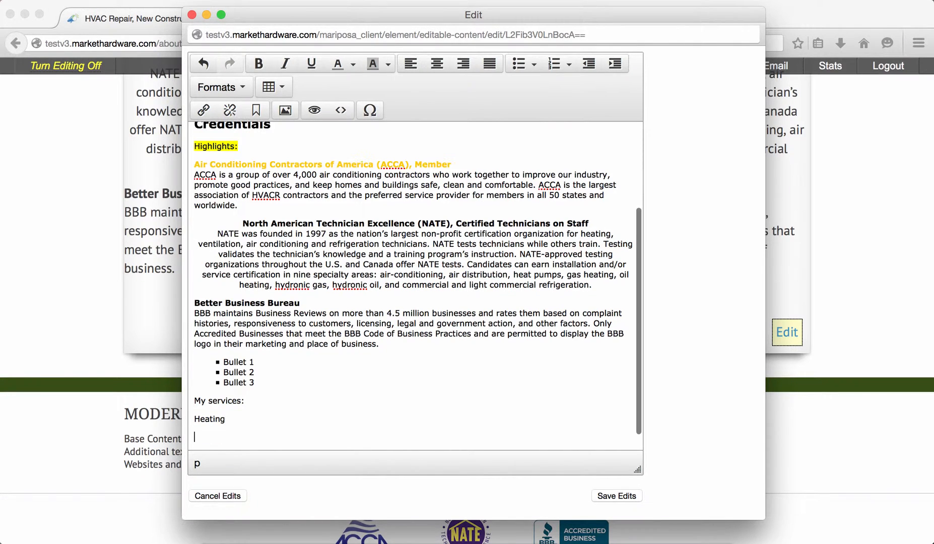
text(Air Conditionine)
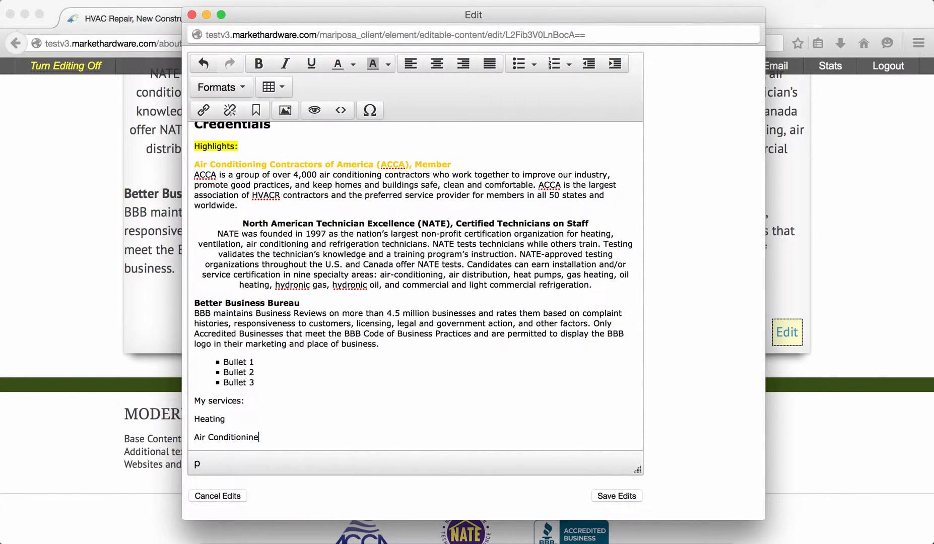
key(BackSpace)
text(g)
key(Return)
text(Repair)
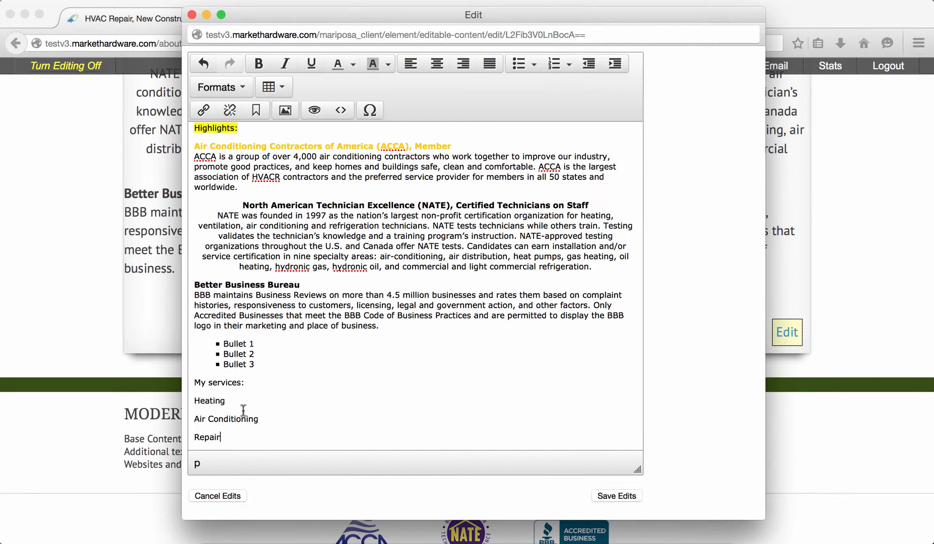
Format the three service lines as a numbered list with Upper Roman numerals
drag(226, 434, 194, 400)
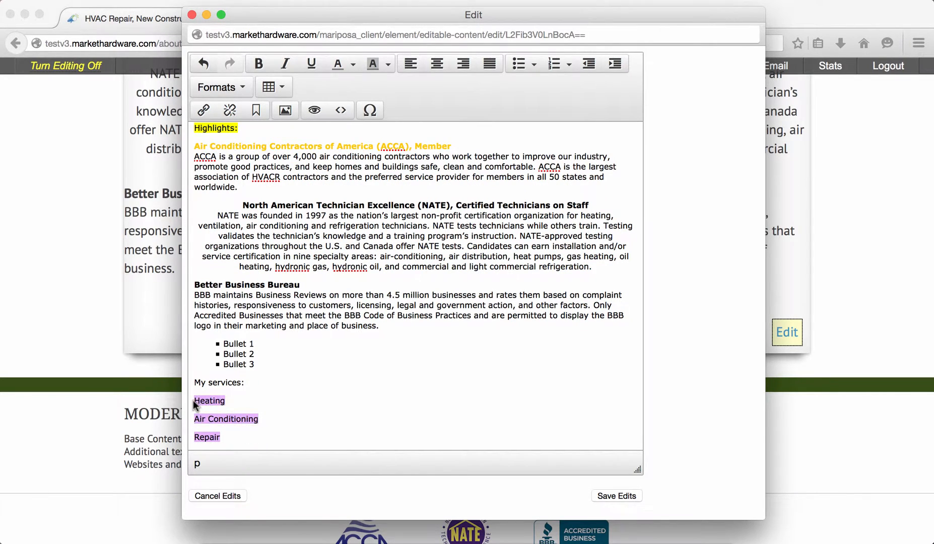
click(557, 65)
click(569, 64)
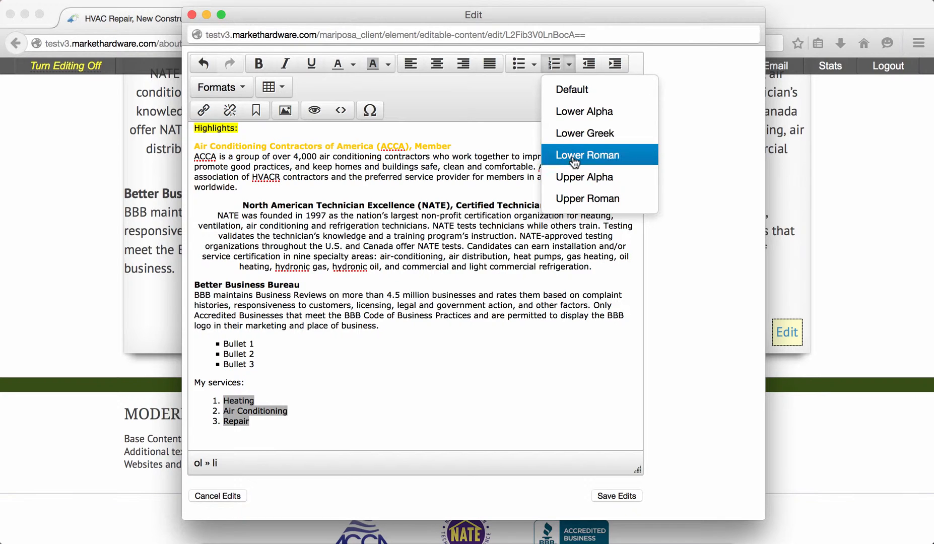
click(592, 199)
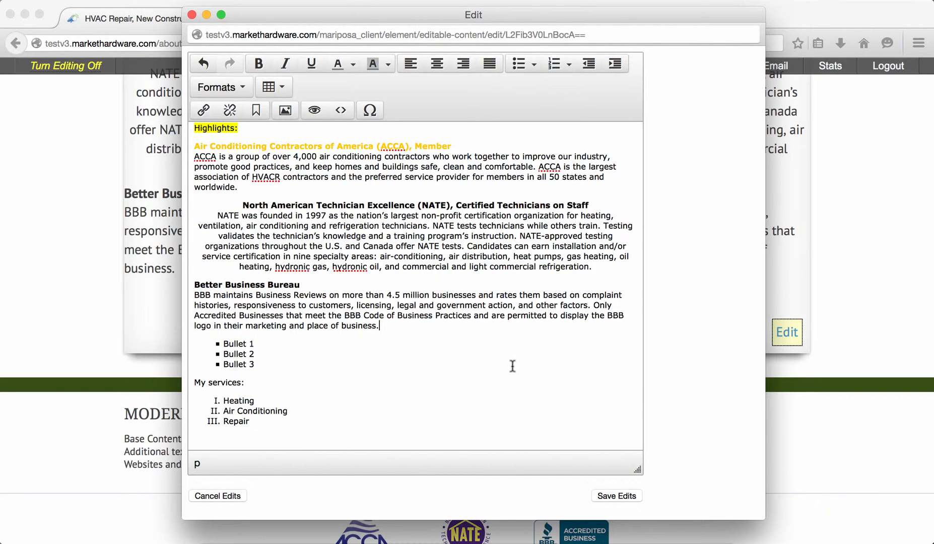
Indent the Better Business Bureau heading and paragraph by three levels, and reduce the indent by one level
drag(379, 325, 194, 279)
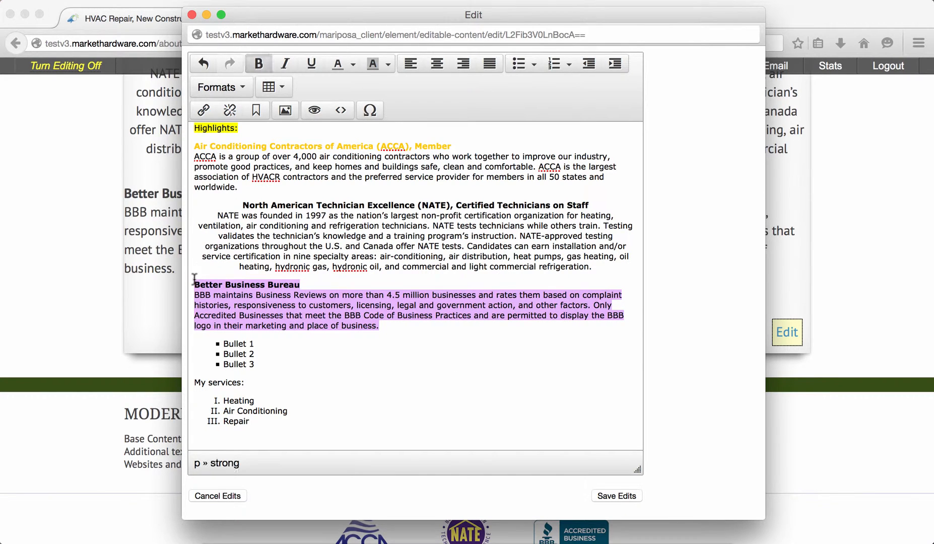
click(616, 65)
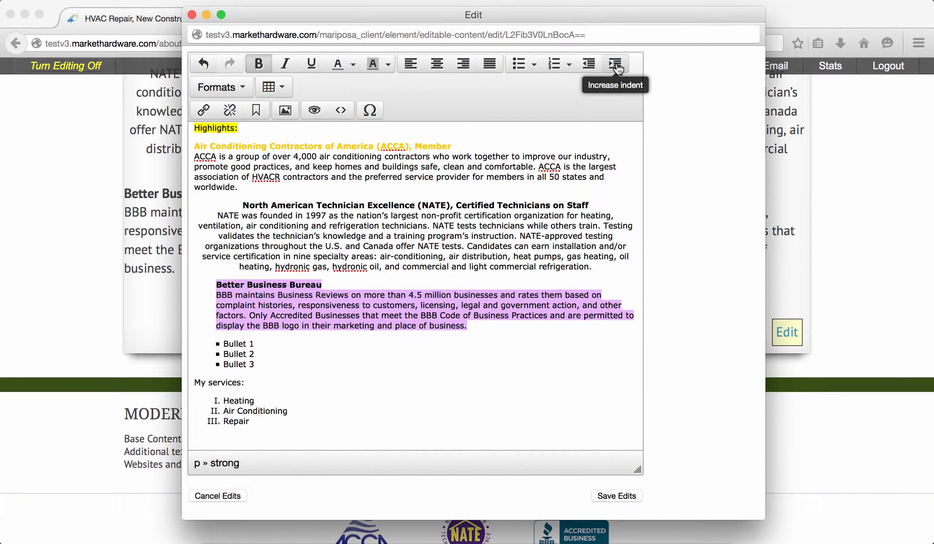
click(616, 65)
click(615, 64)
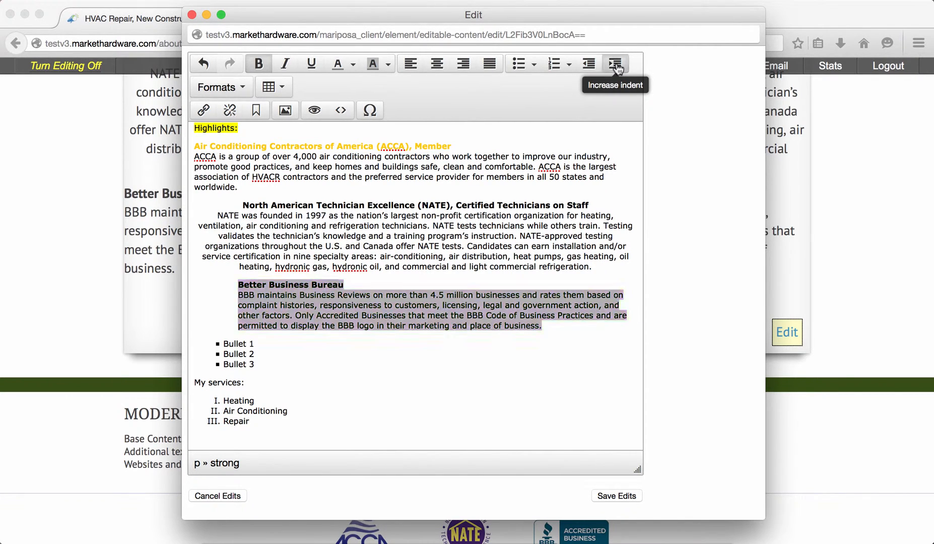
drag(600, 326, 221, 276)
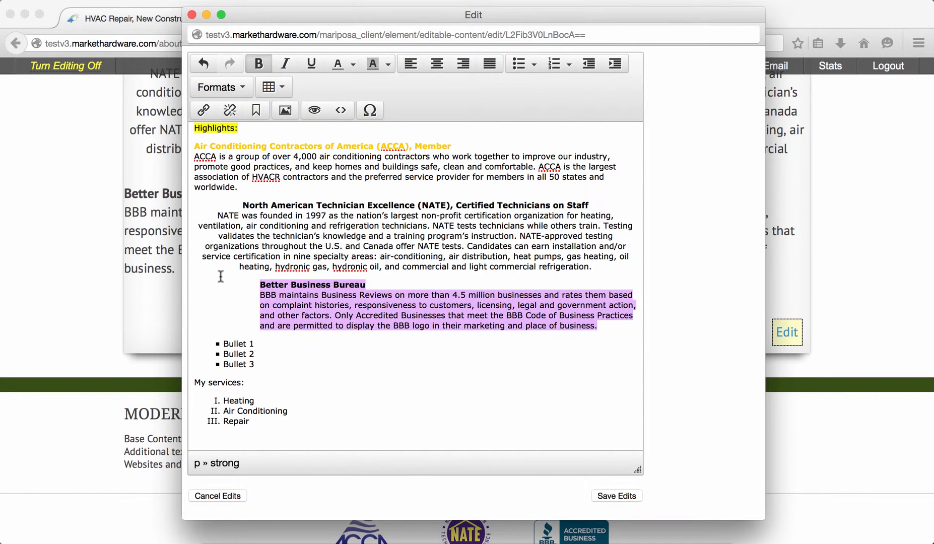
click(588, 63)
Indent "Bullet 2" in the bulleted list and "Air Conditioning" in the numbered list by one level each
click(224, 353)
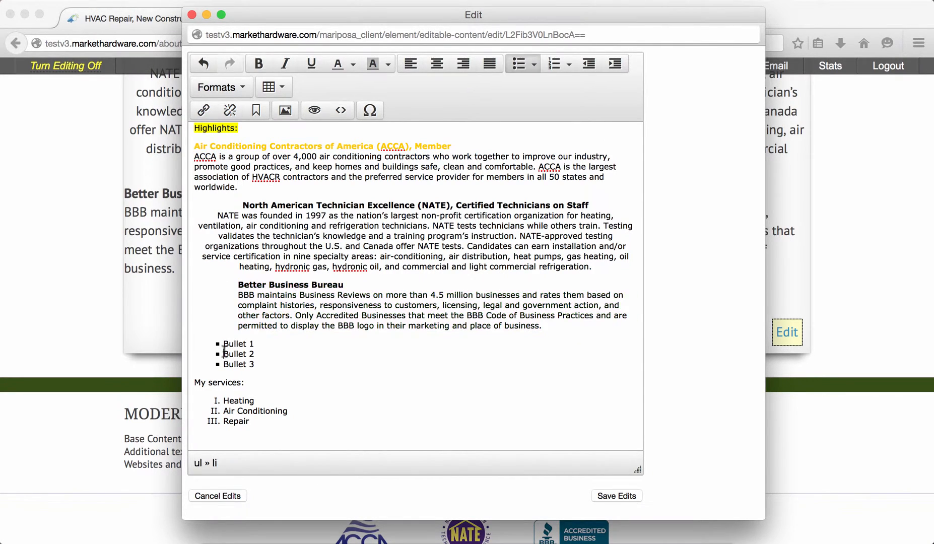
click(614, 64)
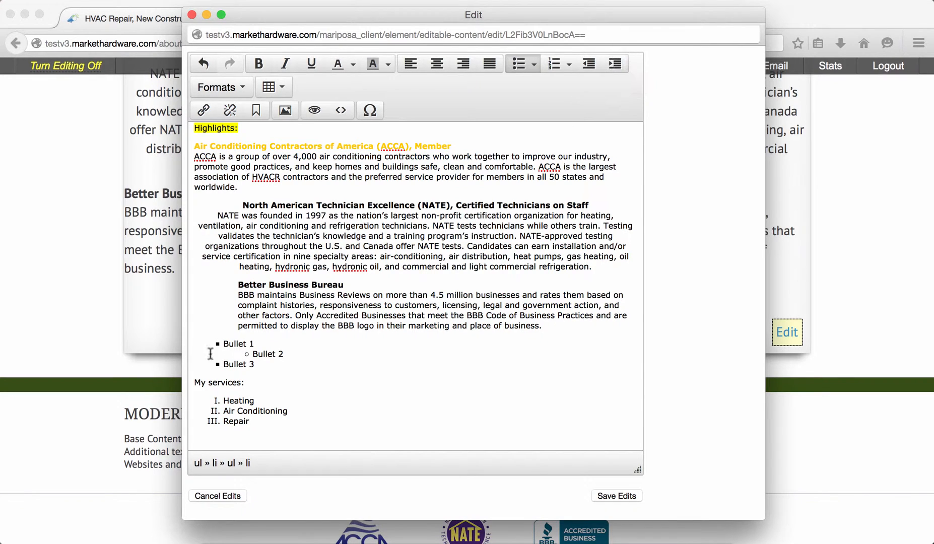
click(224, 411)
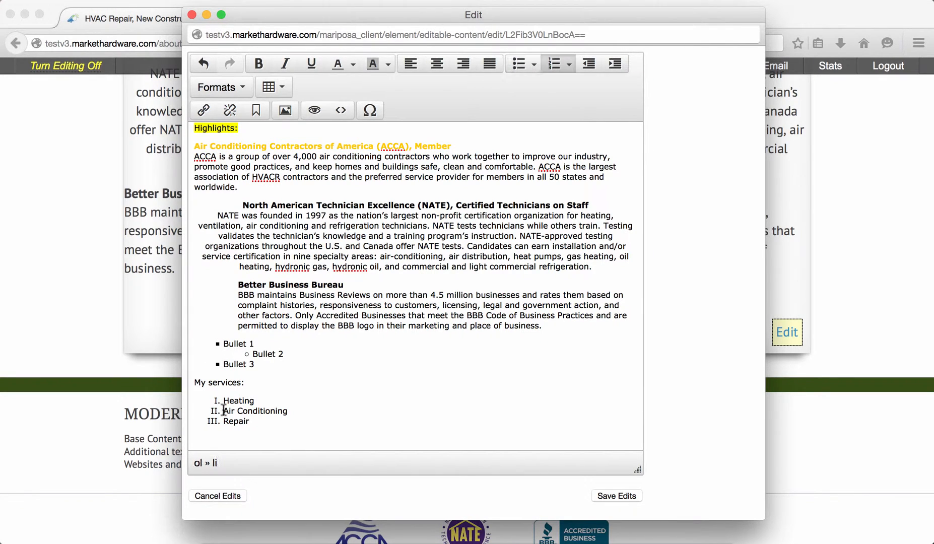
click(615, 65)
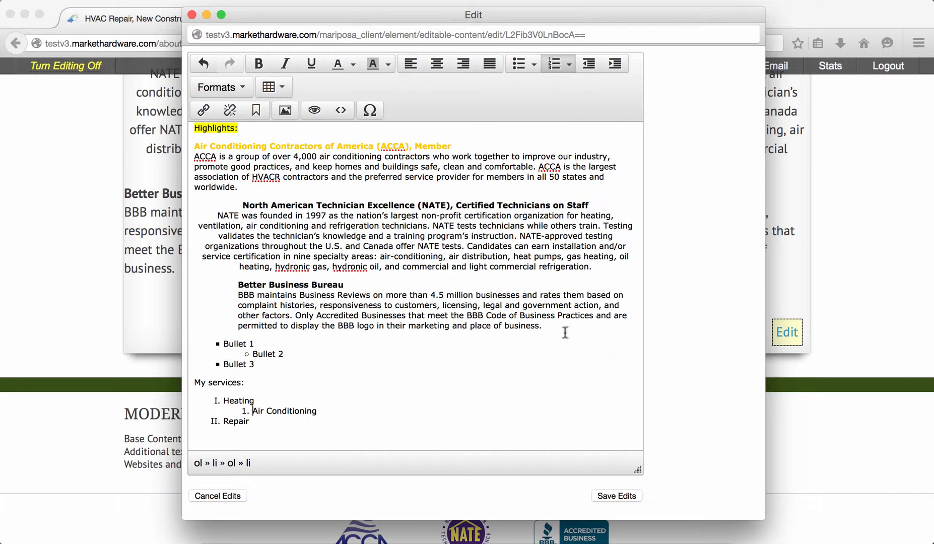
Format the "My services:" line as Header 2 and save the edits
click(250, 90)
mouse_move(251, 113)
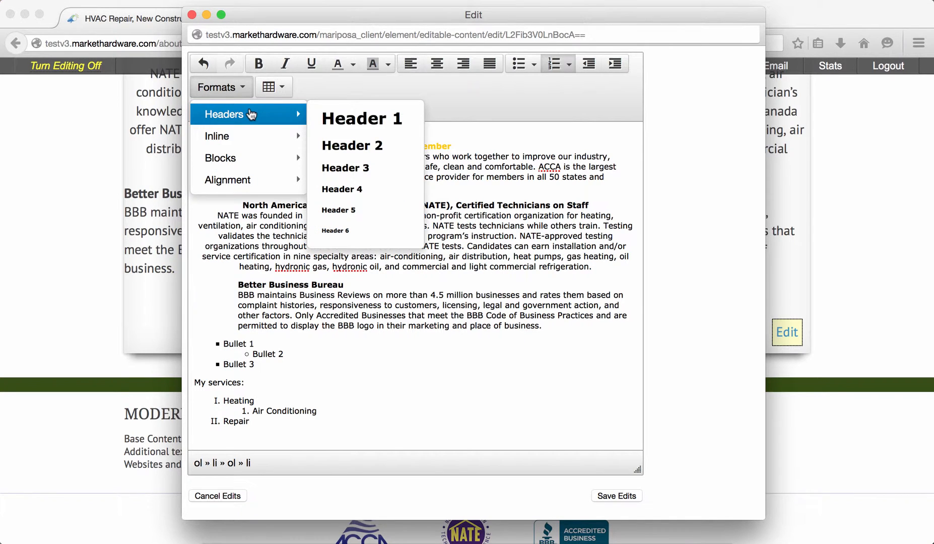
drag(245, 383, 194, 384)
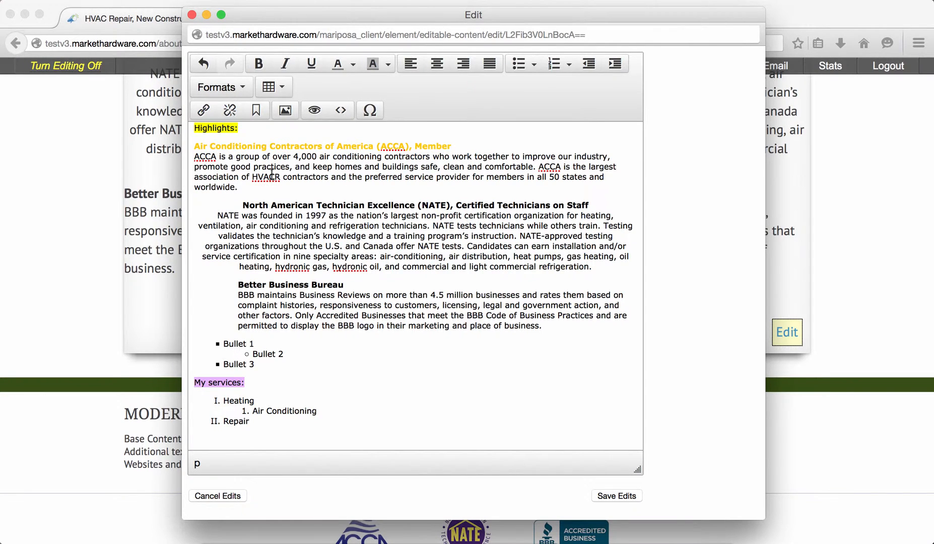
click(242, 90)
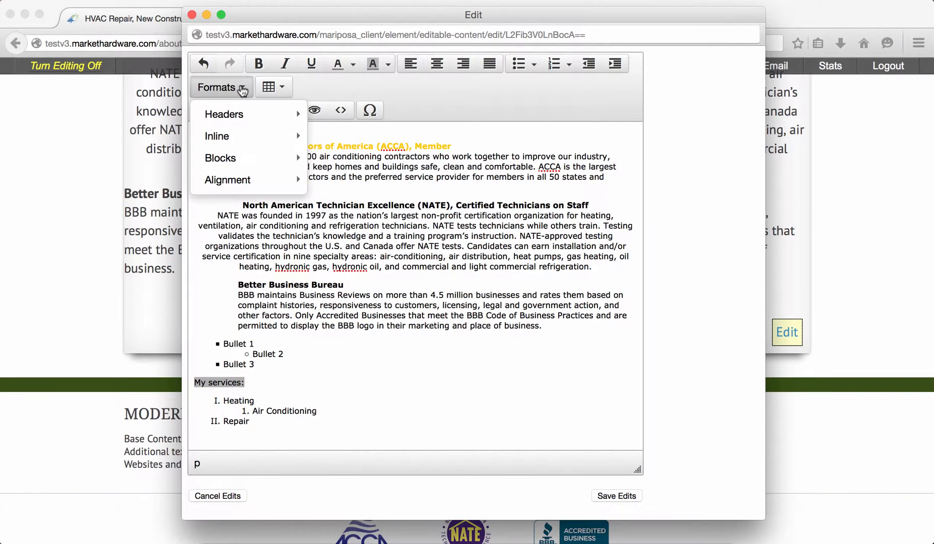
mouse_move(243, 115)
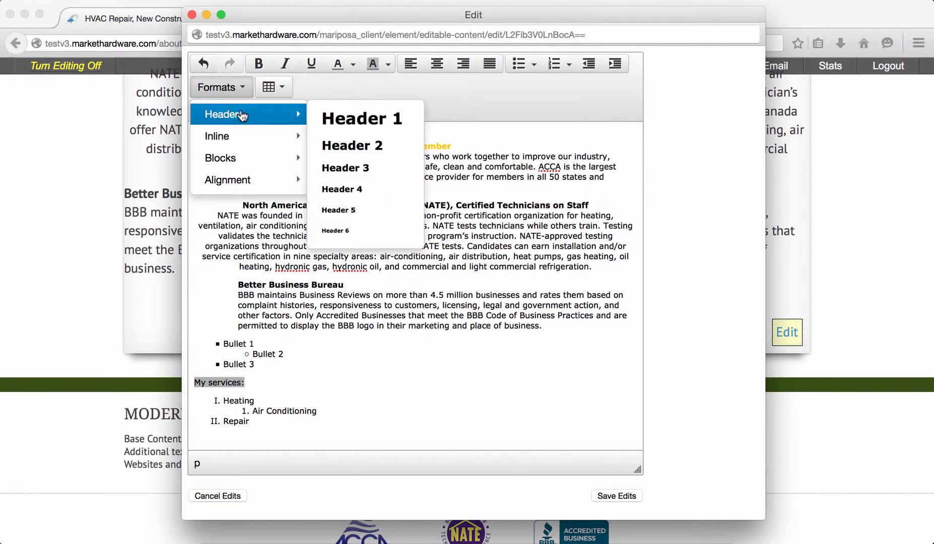
click(363, 145)
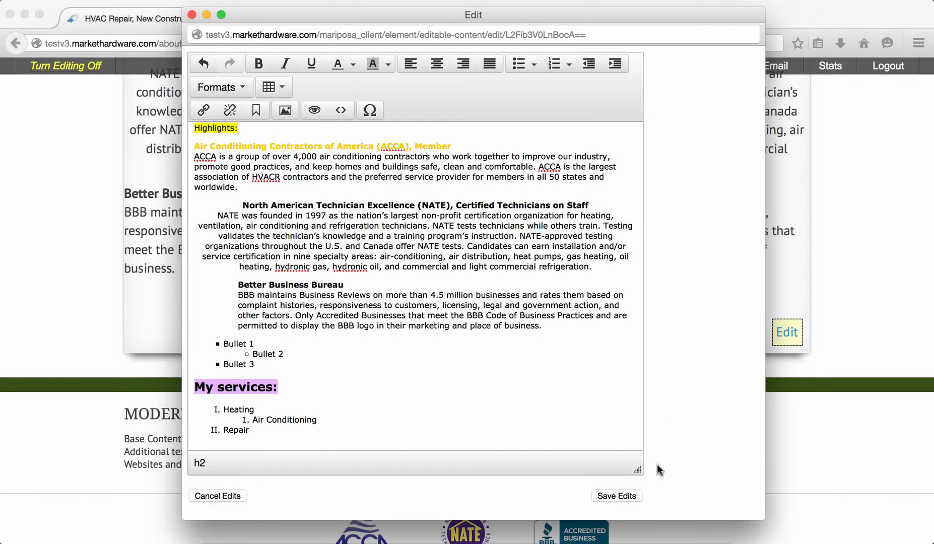
click(624, 496)
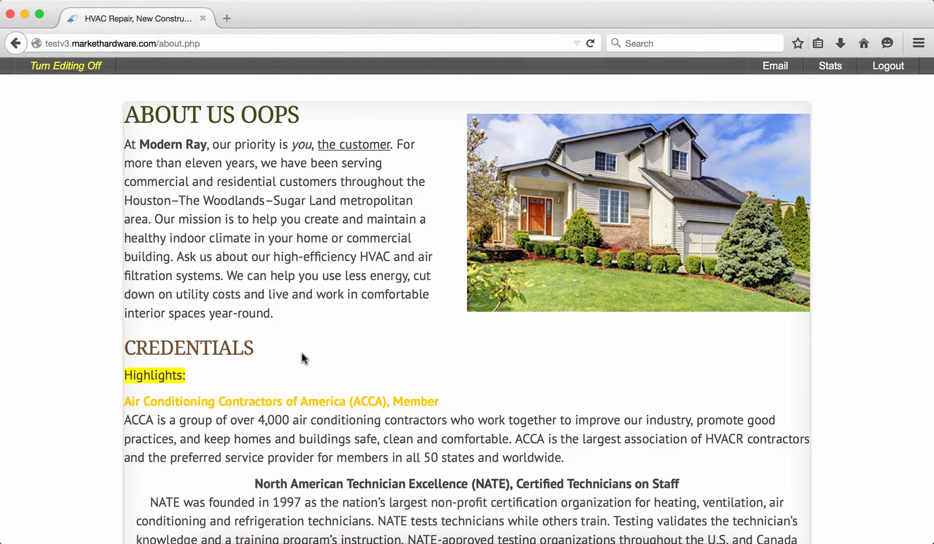
Compare the styling of the Credentials, About Us Oops and My Services headings on the saved page
drag(254, 347, 129, 346)
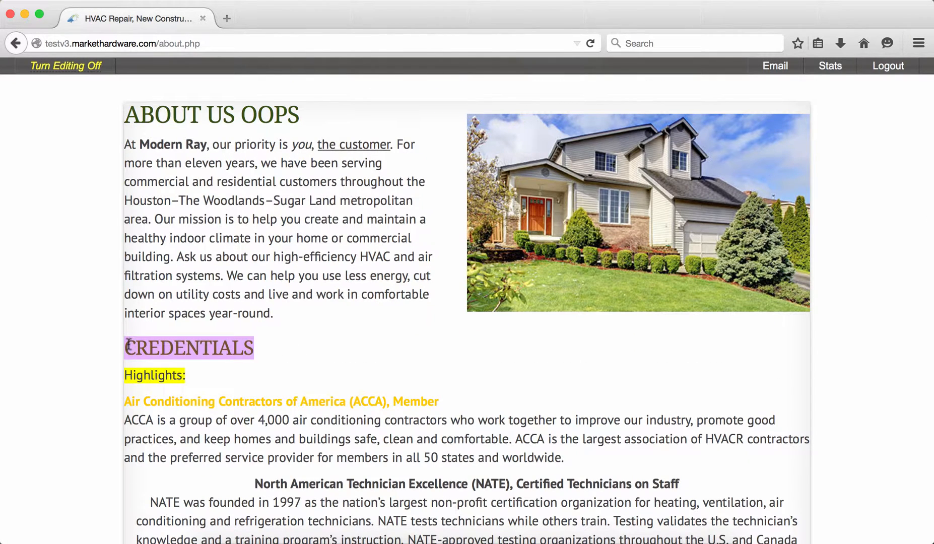
click(161, 346)
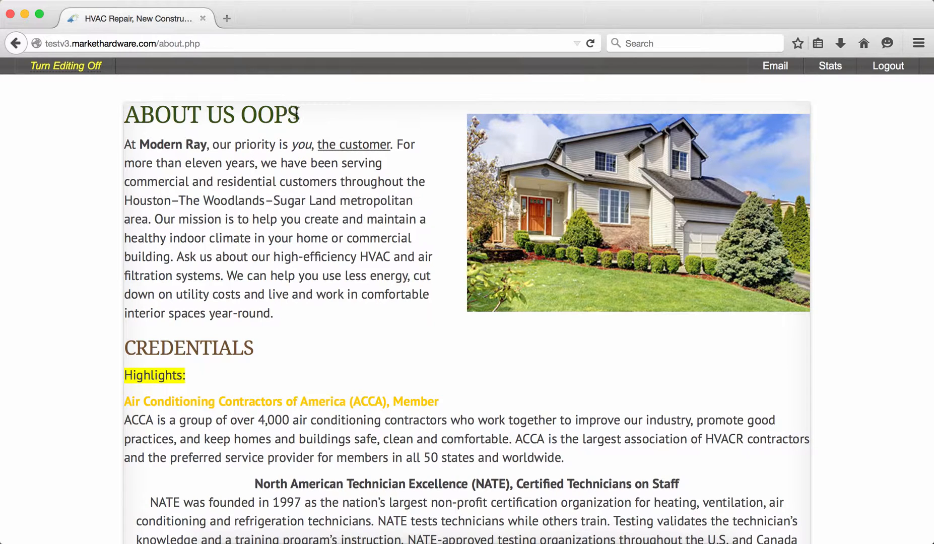
drag(298, 114, 126, 121)
click(127, 120)
scroll(276, 225, down, 10)
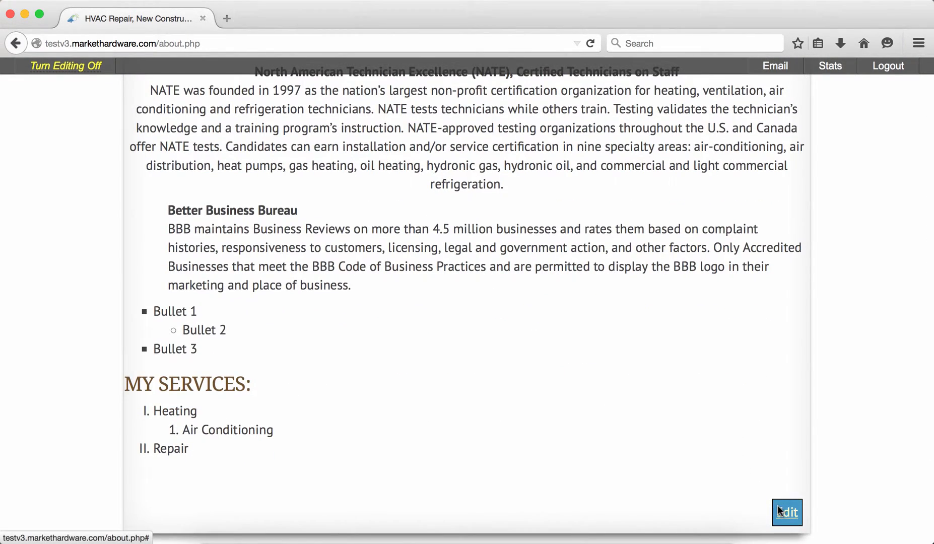
Reopen the About page content for editing and add an empty line below the Credentials heading
click(779, 511)
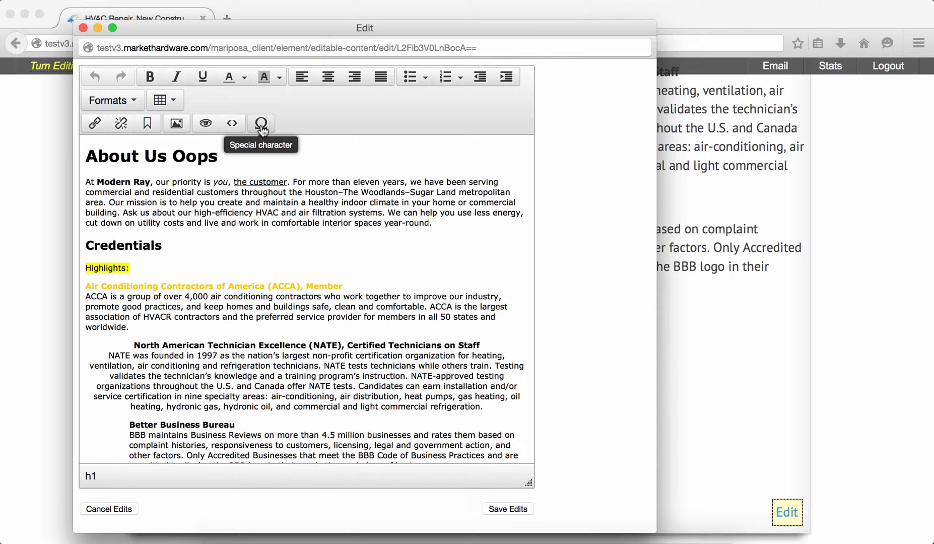
click(192, 246)
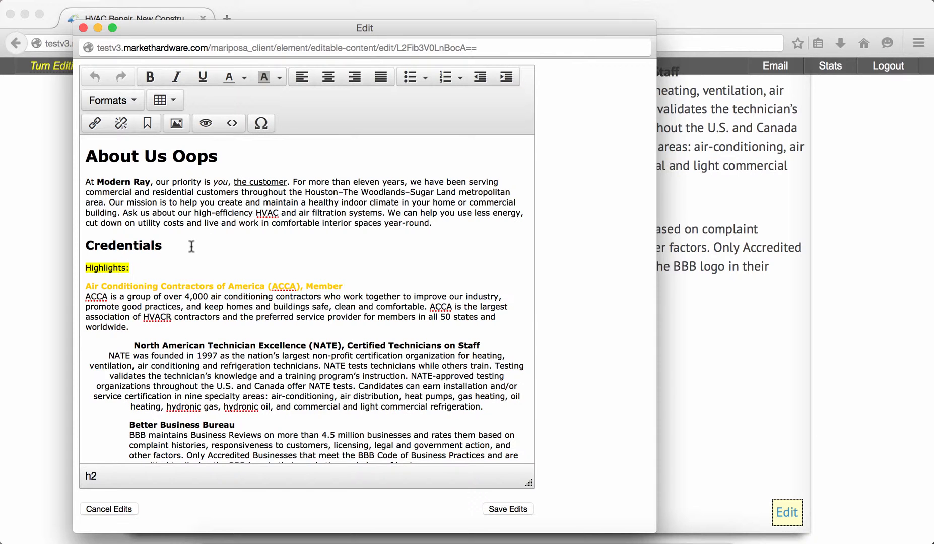
key(Return)
Look over the available special characters without inserting one, and preview the edited content from start to end
click(261, 123)
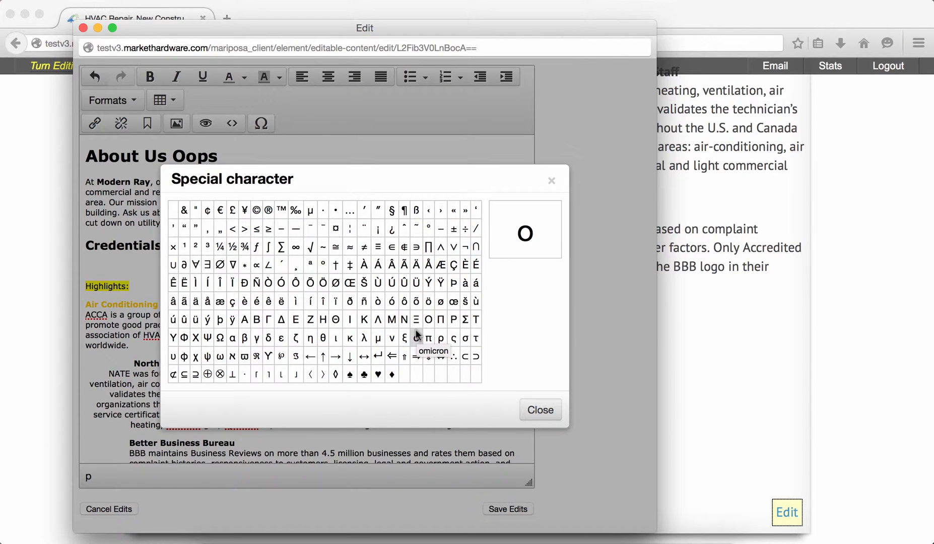
click(538, 411)
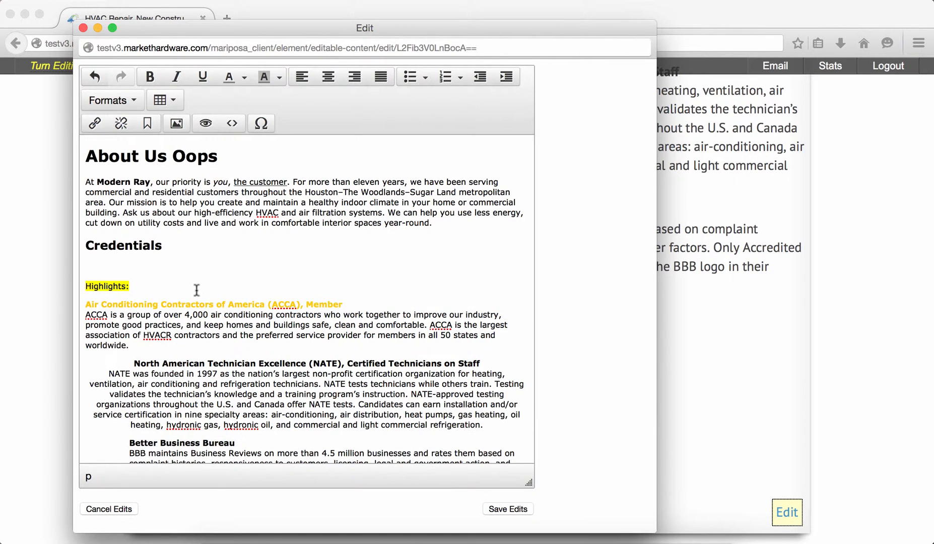
click(206, 124)
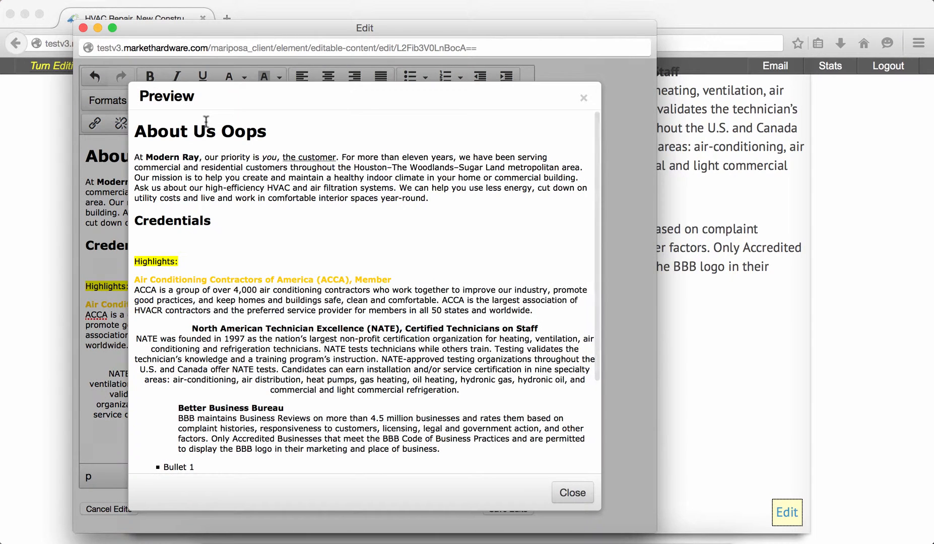
scroll(269, 135, down, 2)
scroll(271, 135, down, 4)
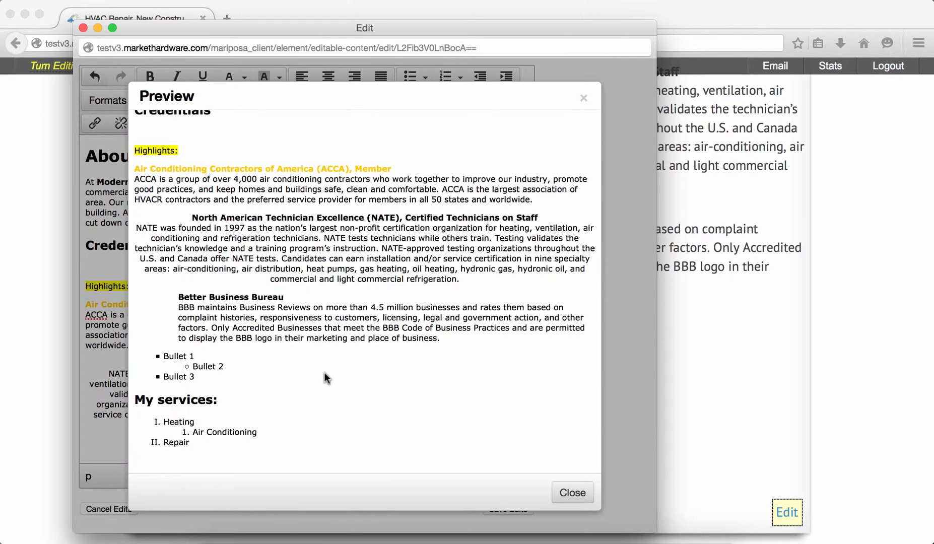
scroll(325, 378, up, 5)
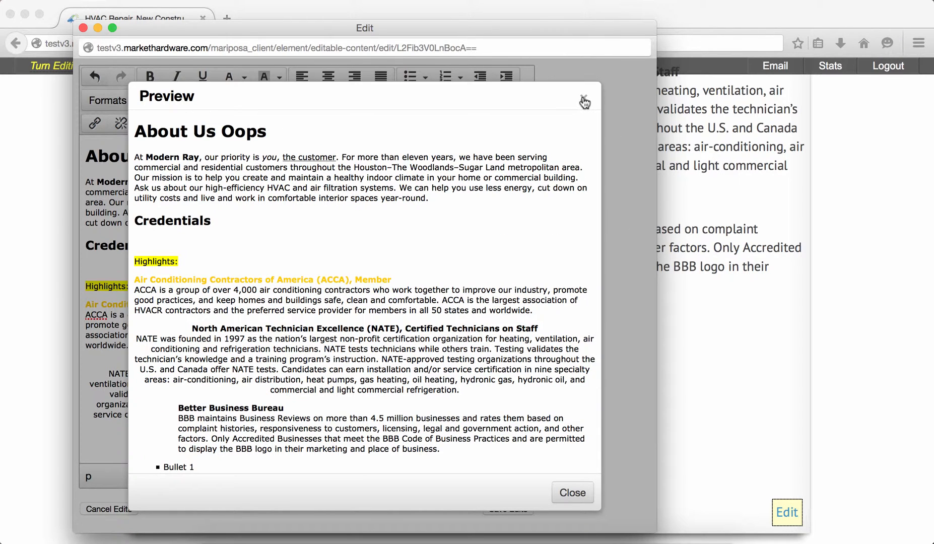
click(585, 102)
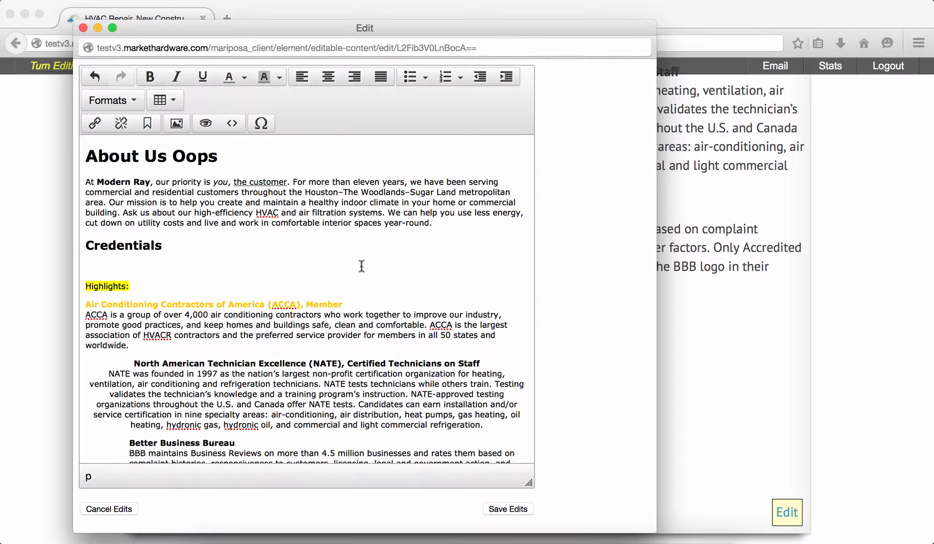
Save the edits and review the updated About page from its heading down to the services list
scroll(361, 265, down, 5)
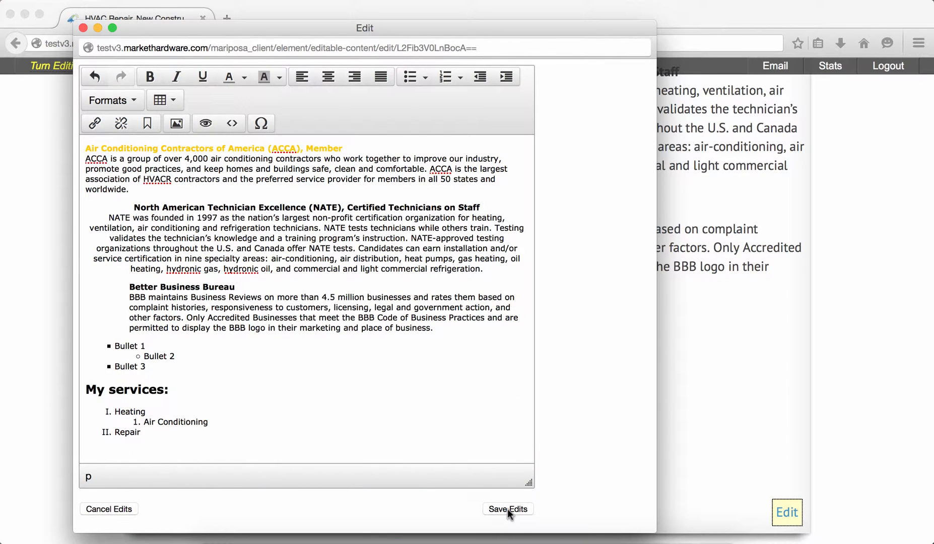
click(508, 509)
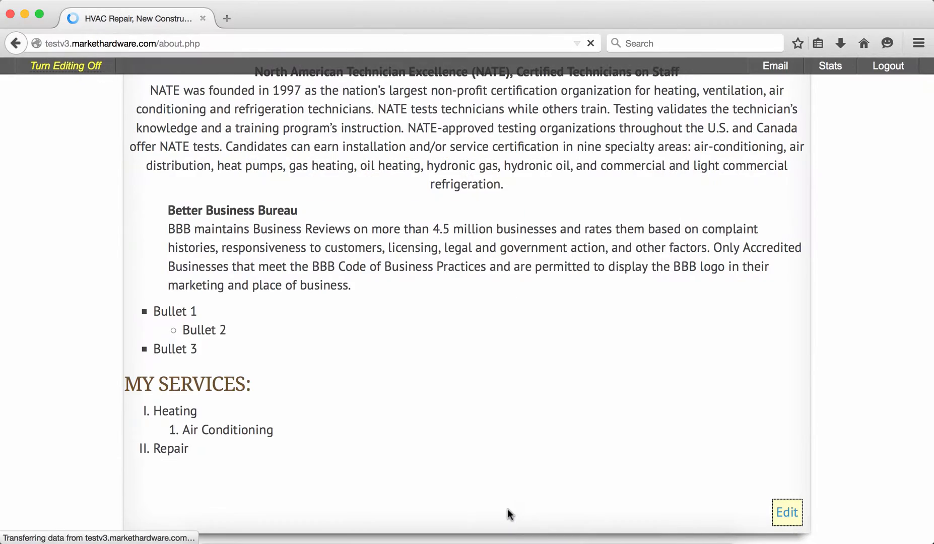
scroll(508, 509, up, 10)
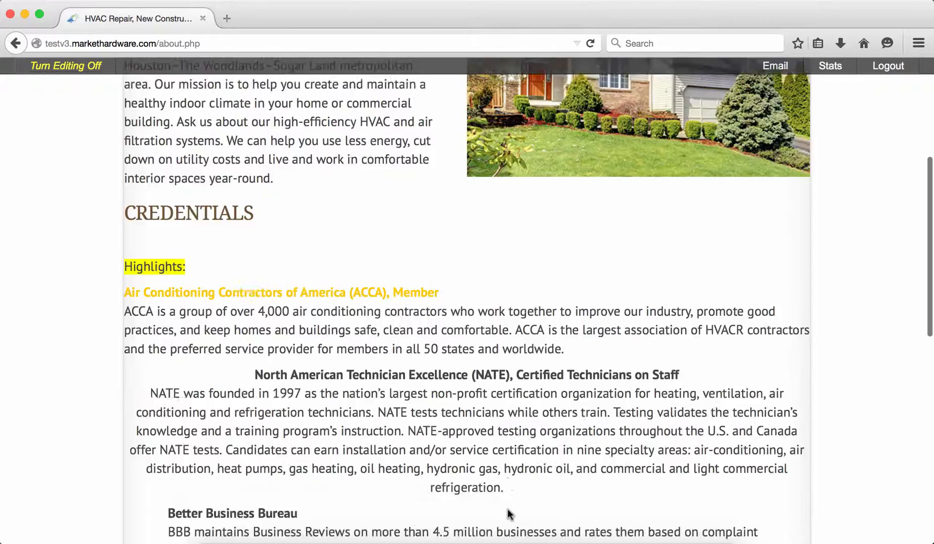
scroll(292, 351, down, 2)
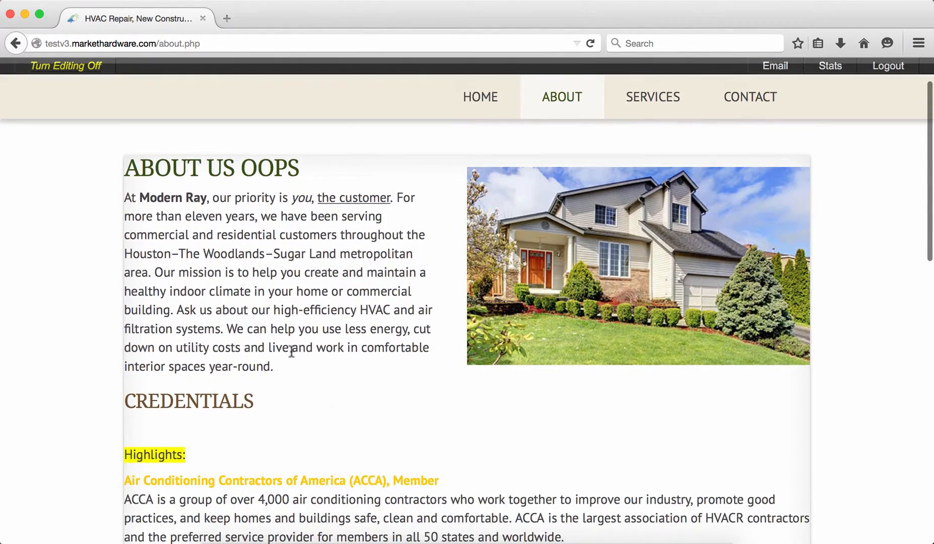
scroll(295, 328, down, 6)
scroll(294, 319, down, 6)
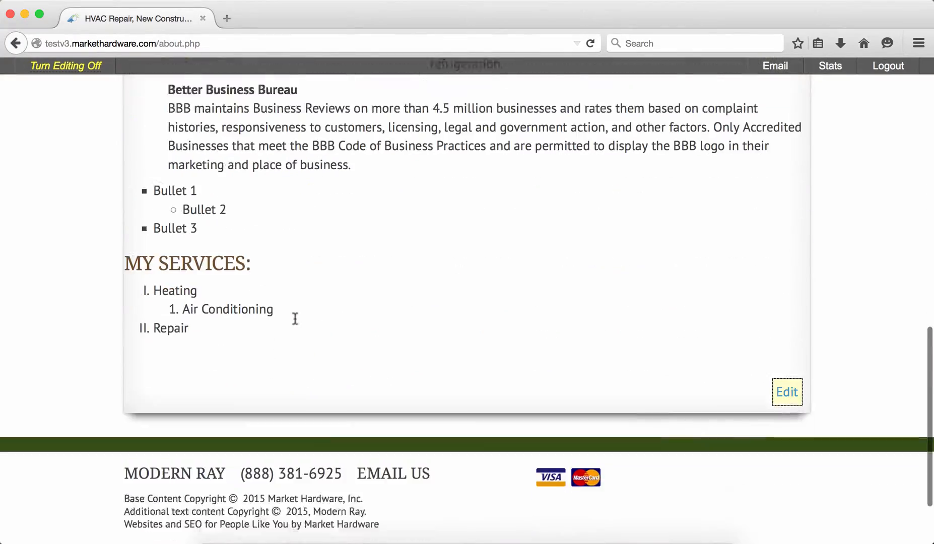